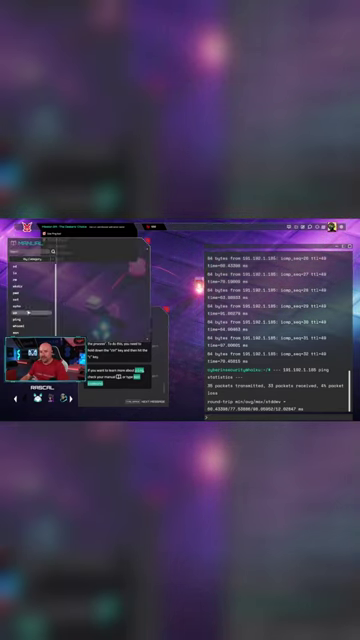
Open the 'ping' command entry in the in-game manual's command list
{"action": "left_click", "coordinate": [18, 318]}
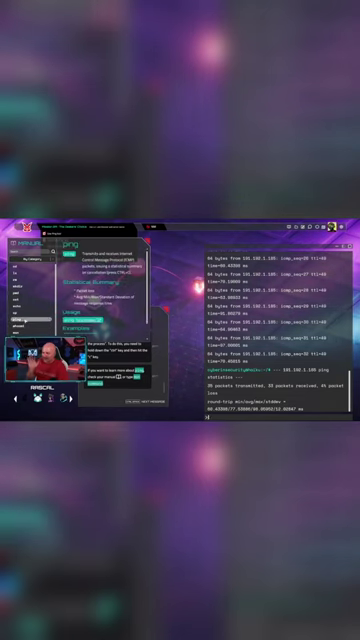